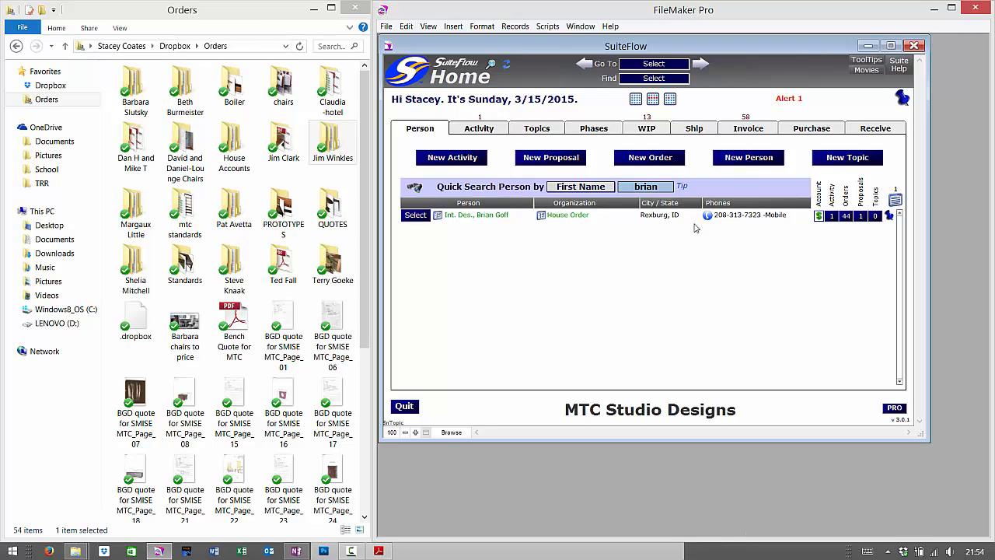
Maximize the SuiteFlow window and select the current Quick Search first-name value
{"action": "double_click", "coordinate": [630, 47]}
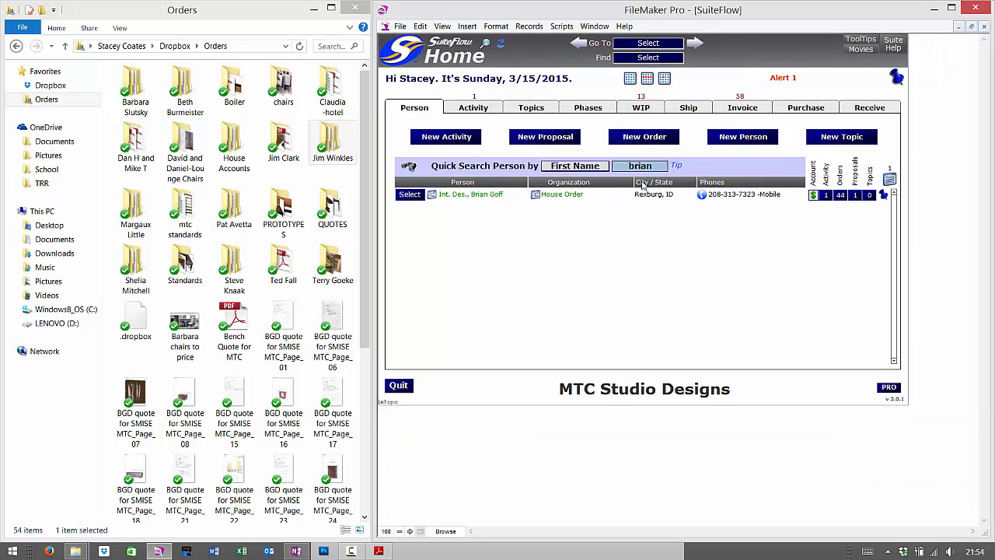
{"action": "mouse_move", "coordinate": [602, 153]}
{"action": "left_mouse_down"}
{"action": "mouse_move", "coordinate": [690, 192]}
{"action": "mouse_move", "coordinate": [685, 183]}
{"action": "left_mouse_up"}
{"action": "left_click", "coordinate": [653, 166]}
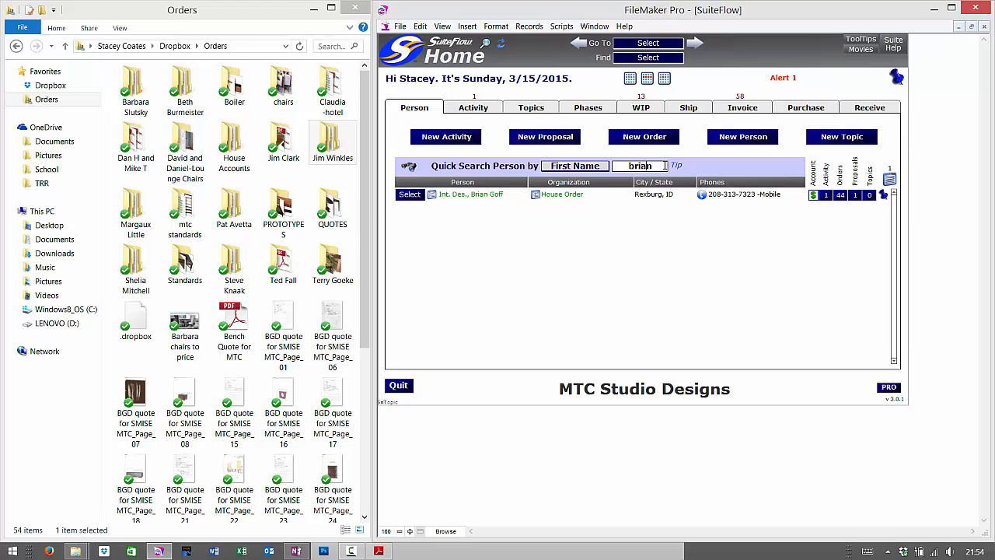
{"action": "left_click_drag", "start_coordinate": [665, 166], "coordinate": [601, 167]}
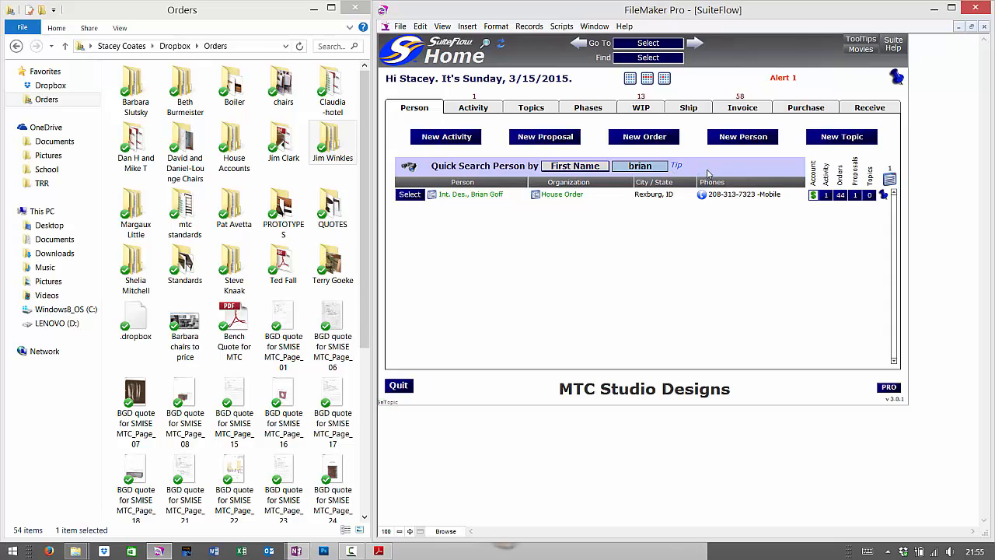
Replace the first-name search value with 'mmint' and run the person search
{"action": "left_click", "coordinate": [662, 162]}
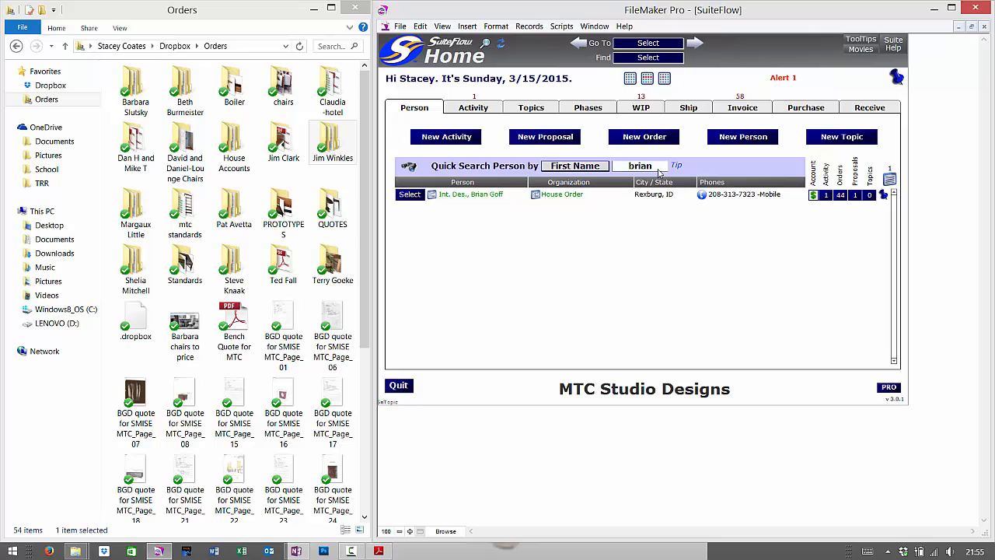
{"action": "double_click", "coordinate": [658, 168]}
{"action": "left_click", "coordinate": [653, 167]}
{"action": "key", "text": "BackSpace"}
{"action": "key", "text": "BackSpace"}
{"action": "key", "text": "BackSpace"}
{"action": "type", "text": "mmint"}
{"action": "key", "text": "Return"}
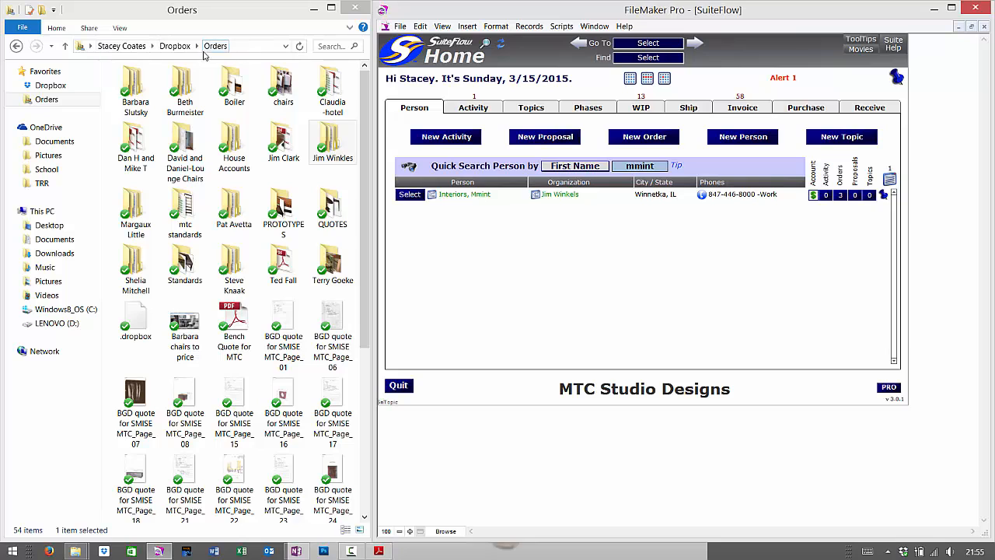
In Explorer, browse Dropbox > Orders > client folder > MMint Interiors > Inv 300584 cocktail table folder
{"action": "left_click", "coordinate": [175, 46]}
{"action": "double_click", "coordinate": [339, 155]}
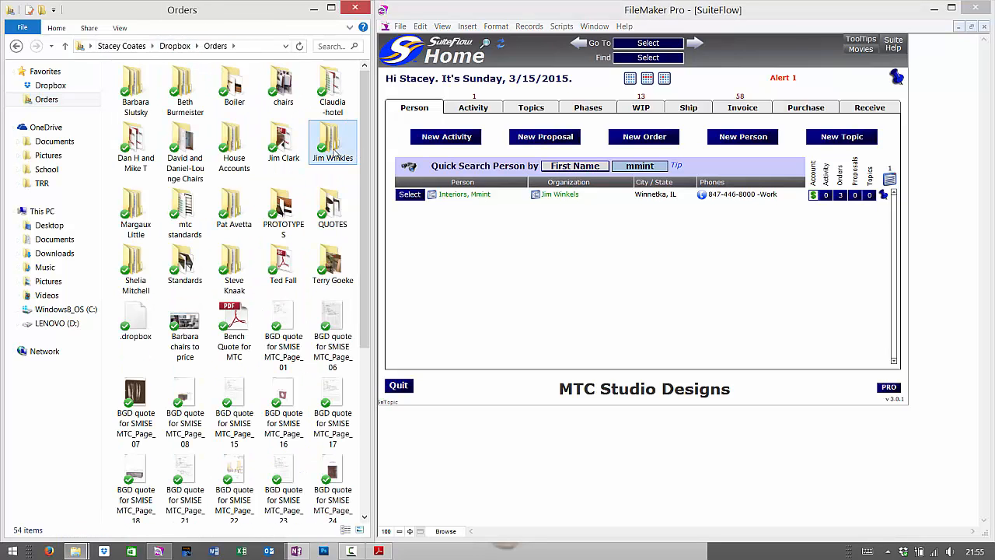
{"action": "double_click", "coordinate": [335, 152]}
{"action": "double_click", "coordinate": [334, 92]}
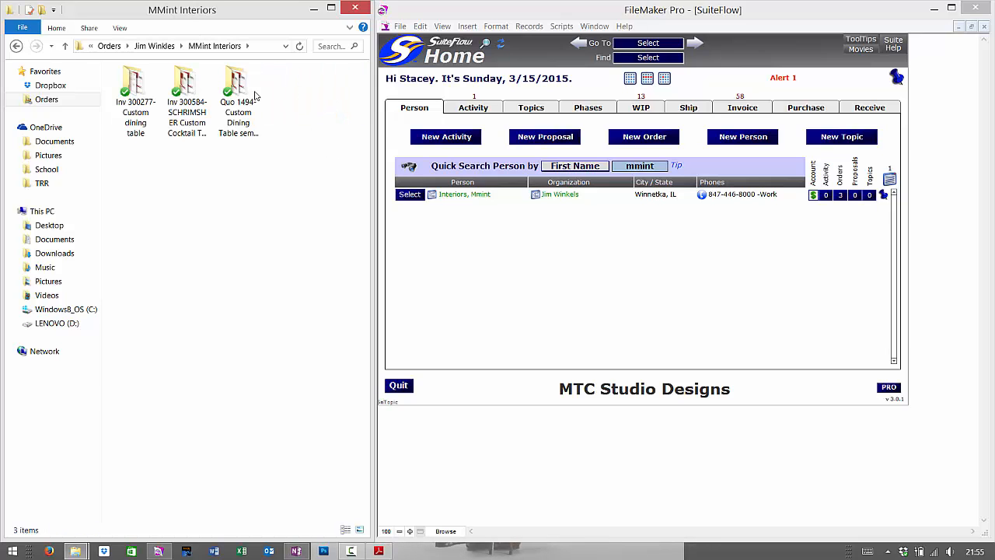
{"action": "double_click", "coordinate": [190, 100]}
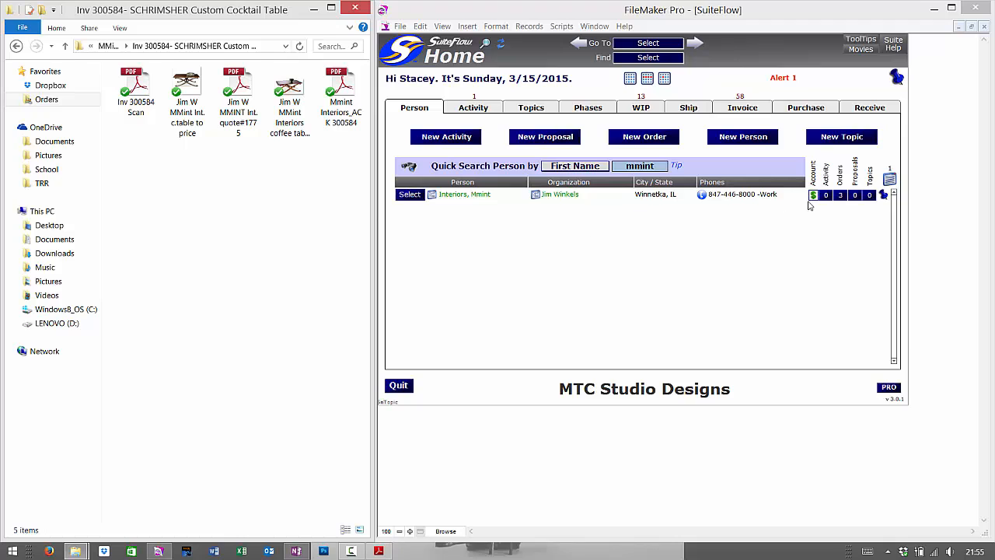
Return to the FileMaker window by way of the Windows Start screen
{"action": "left_click", "coordinate": [473, 209]}
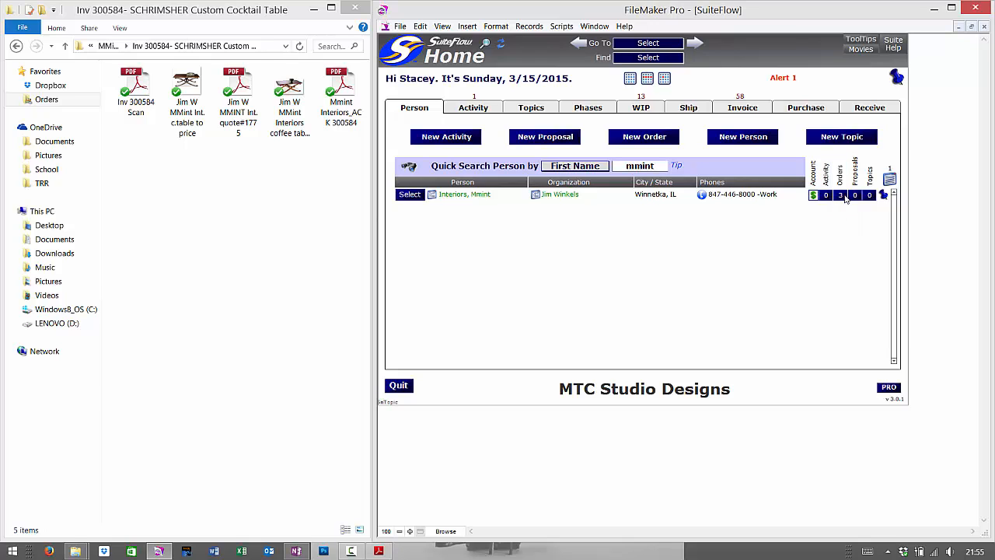
{"action": "key", "text": "super"}
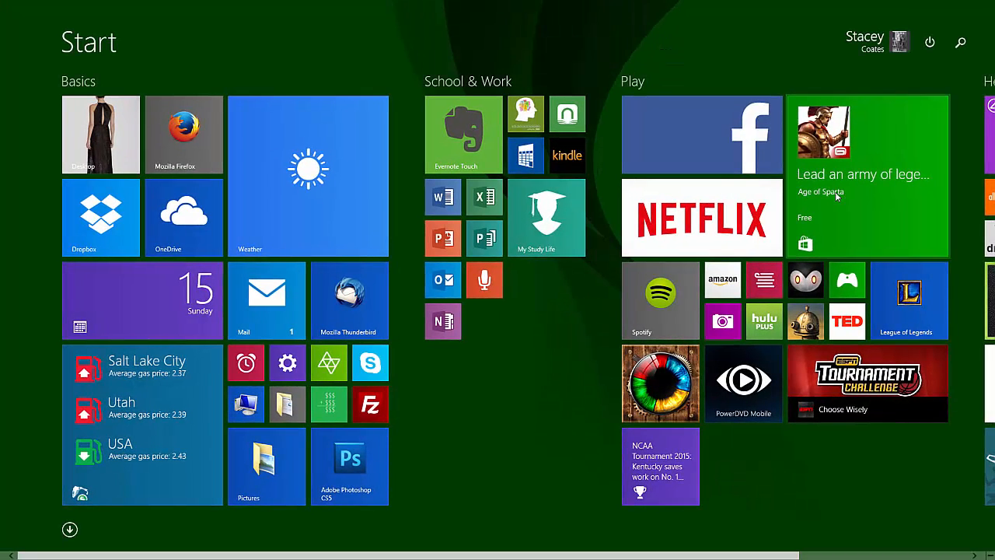
{"action": "key", "text": "super"}
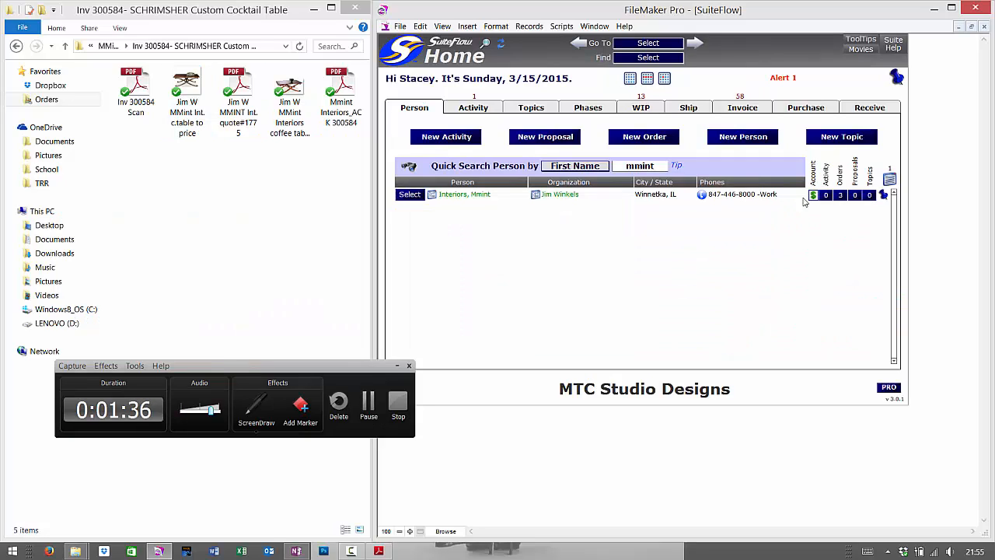
List the contact's 3 orders and preview the Work Order for order 300584
{"action": "left_click", "coordinate": [397, 365]}
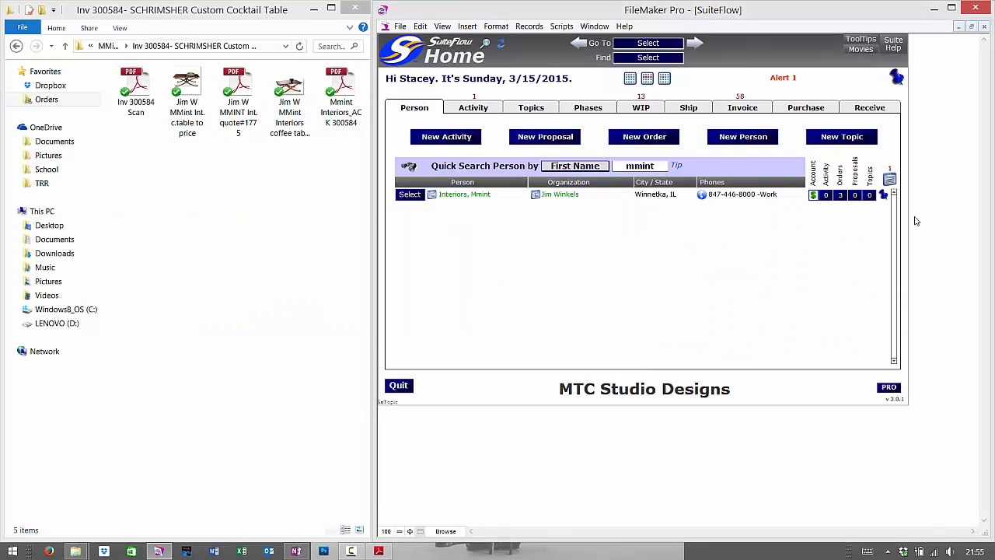
{"action": "left_click", "coordinate": [839, 195]}
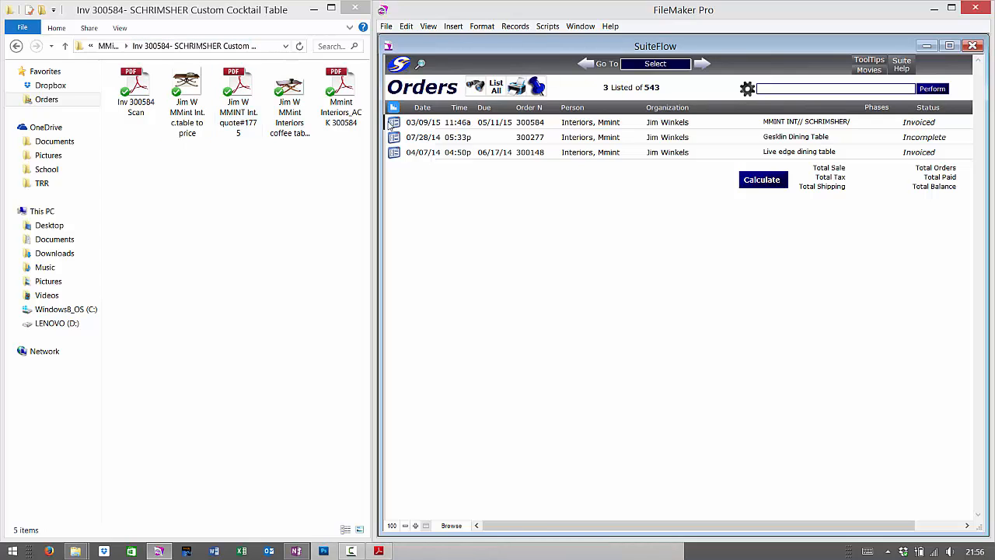
{"action": "left_click_drag", "start_coordinate": [385, 113], "coordinate": [405, 135]}
{"action": "key", "text": "Escape"}
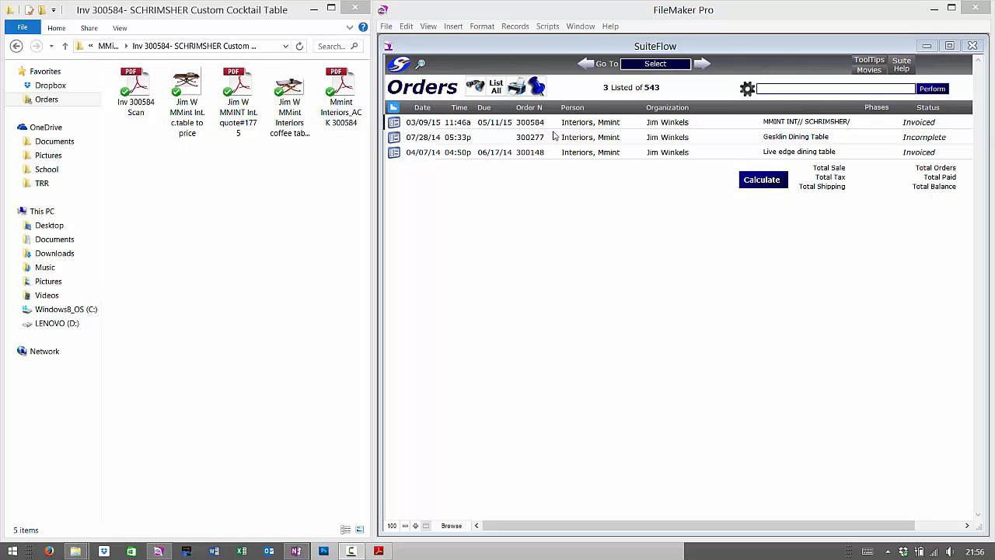
{"action": "left_click", "coordinate": [400, 131]}
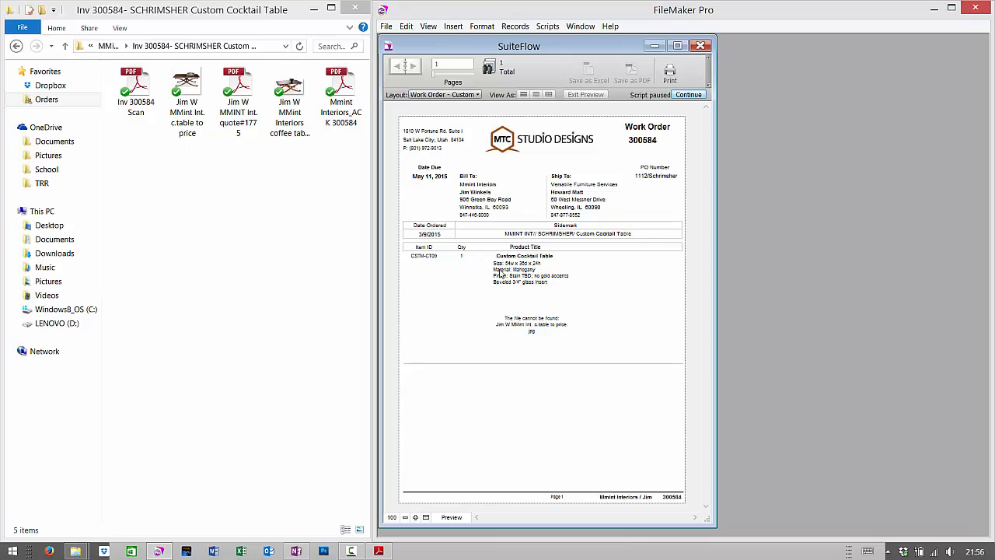
Continue the paused script to exit the Work Order 300584 preview
{"action": "left_click", "coordinate": [688, 95]}
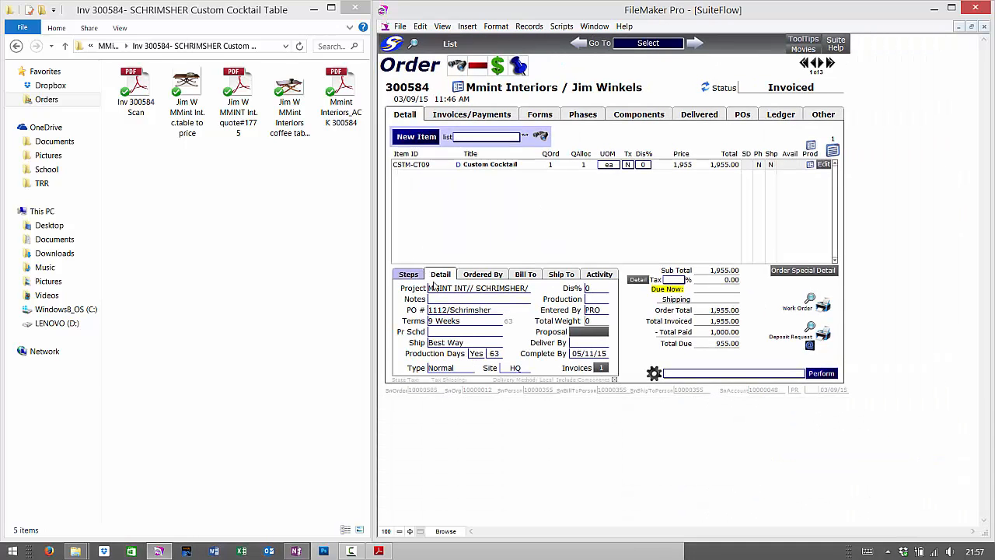
Check the line item's full description, then open the CSTM-CT09 Custom Coffee Table product record
{"action": "left_click", "coordinate": [458, 167]}
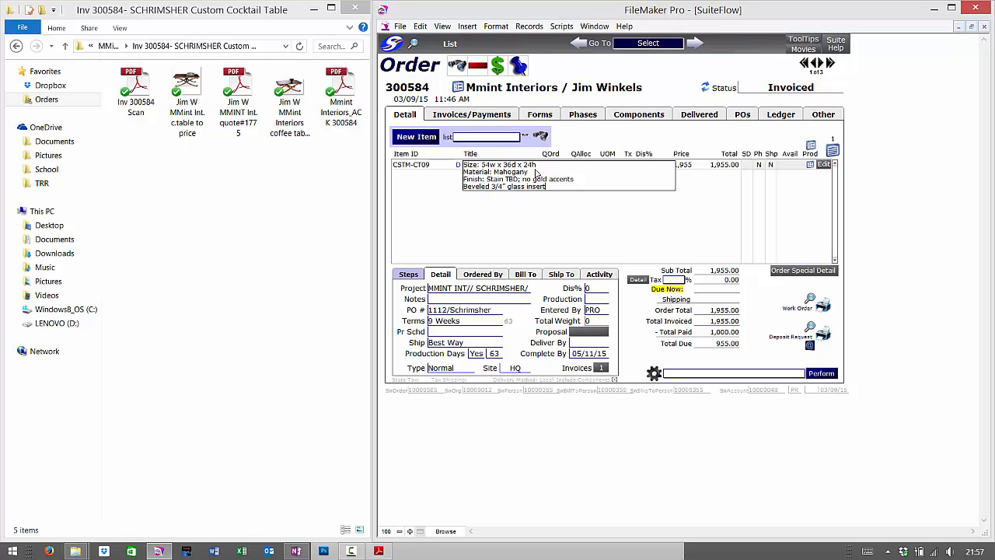
{"action": "left_click", "coordinate": [601, 238]}
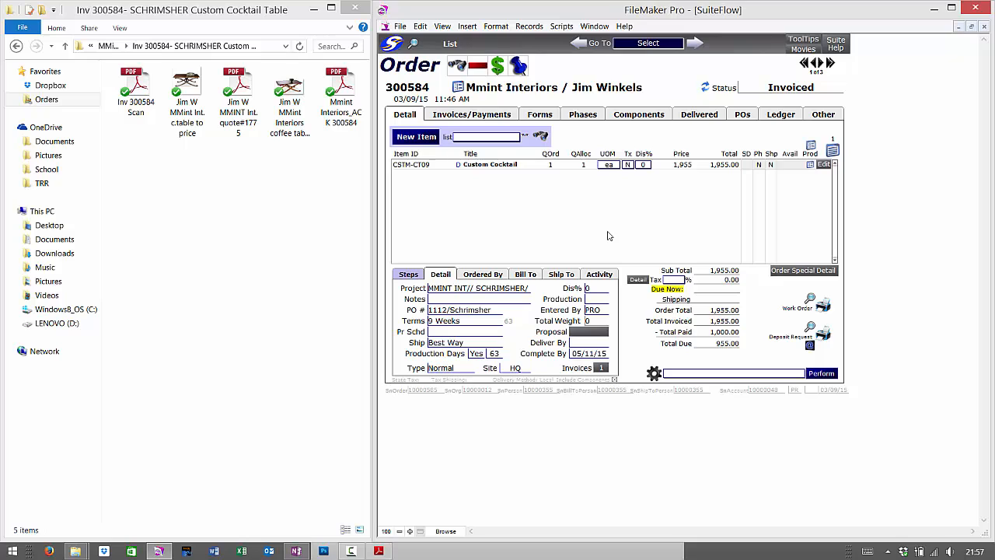
{"action": "left_click_drag", "start_coordinate": [798, 148], "coordinate": [823, 169]}
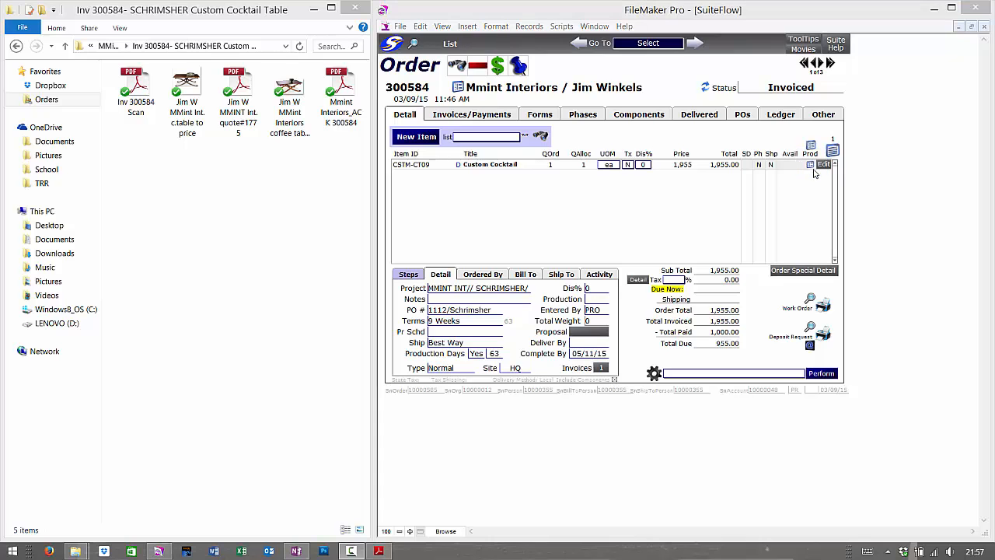
{"action": "left_click", "coordinate": [810, 165]}
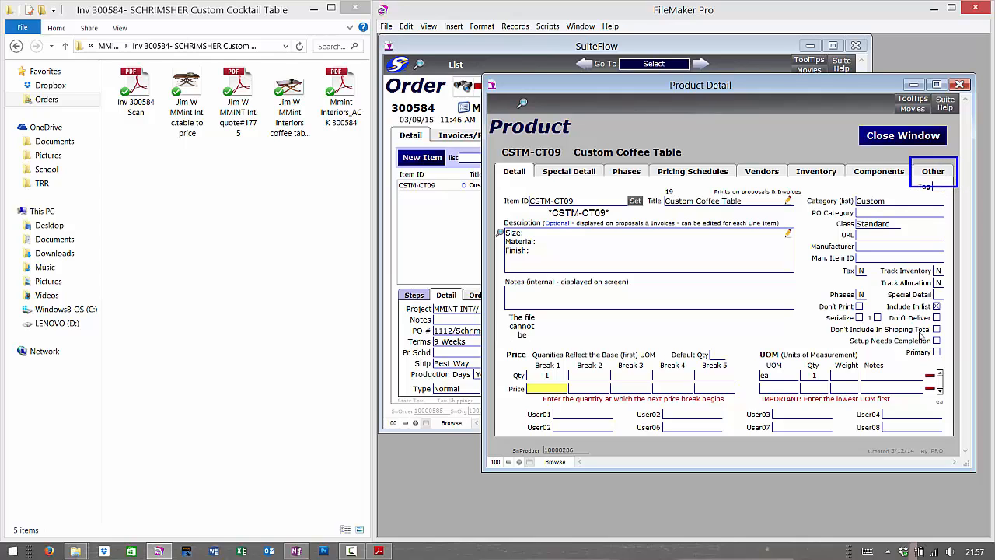
Show the product's Other > Additional Fields page with the missing-file Picture box
{"action": "left_click", "coordinate": [934, 172]}
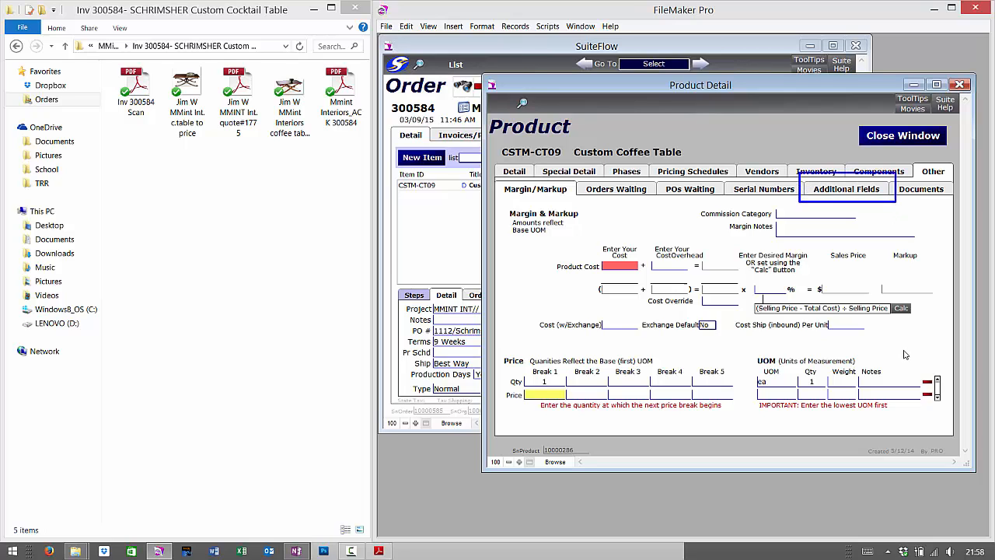
{"action": "left_click", "coordinate": [847, 195]}
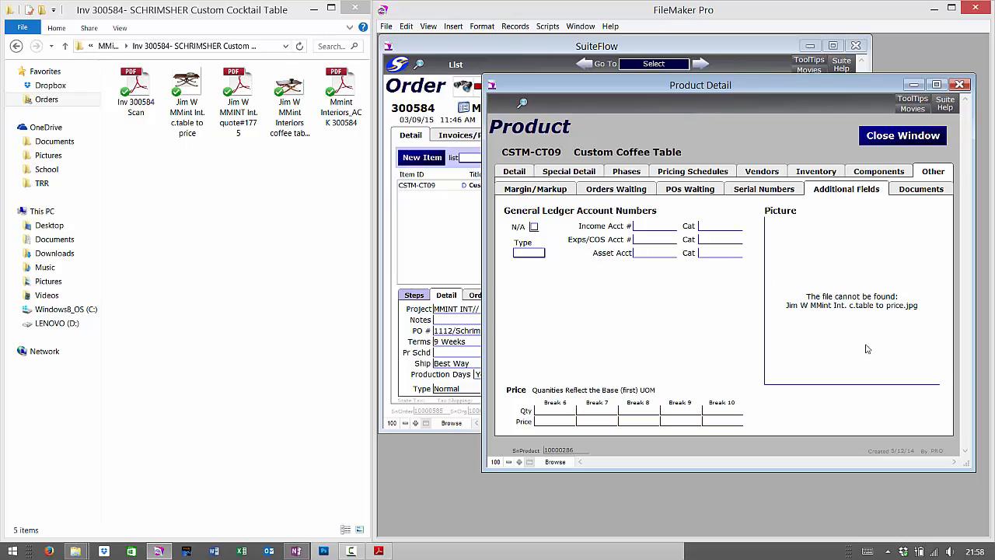
Insert the first table image from Dropbox > Orders > MMint Interiors > Inv 300584 into the Picture field
{"action": "right_click", "coordinate": [843, 275]}
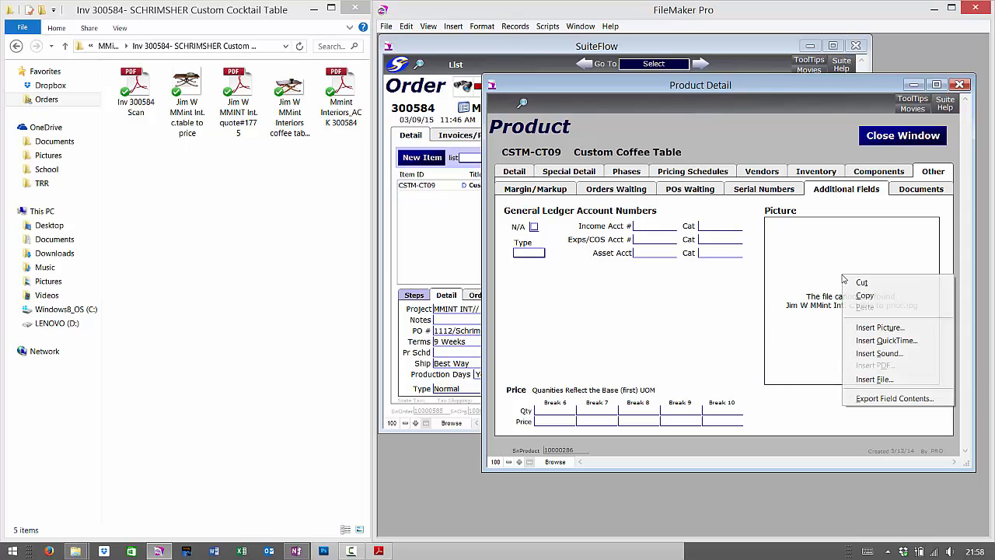
{"action": "left_click", "coordinate": [880, 328]}
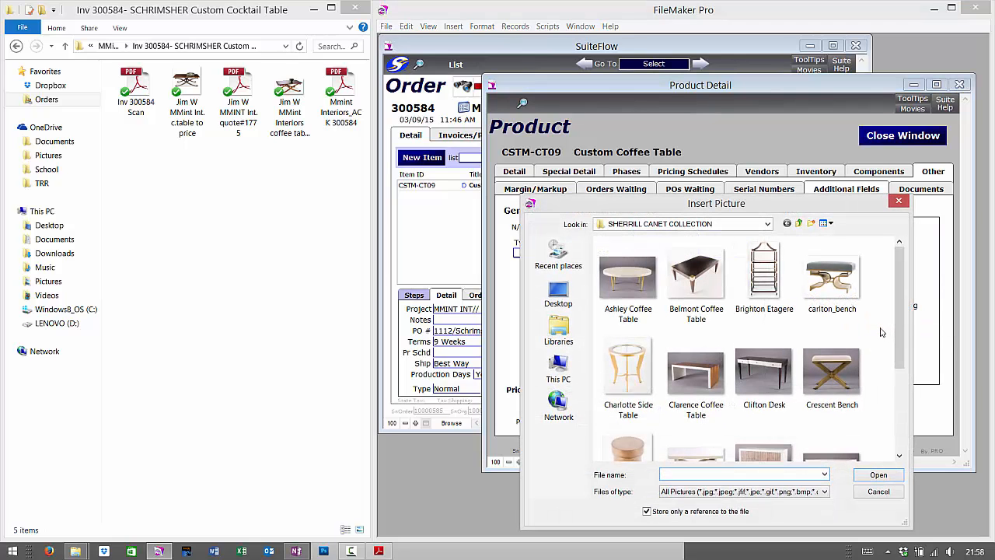
{"action": "left_click", "coordinate": [562, 305]}
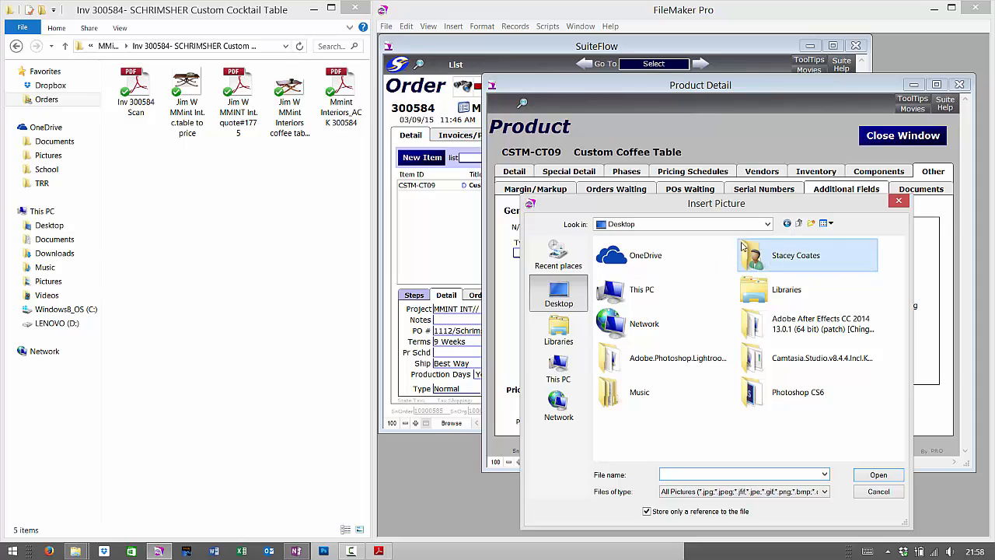
{"action": "double_click", "coordinate": [849, 262]}
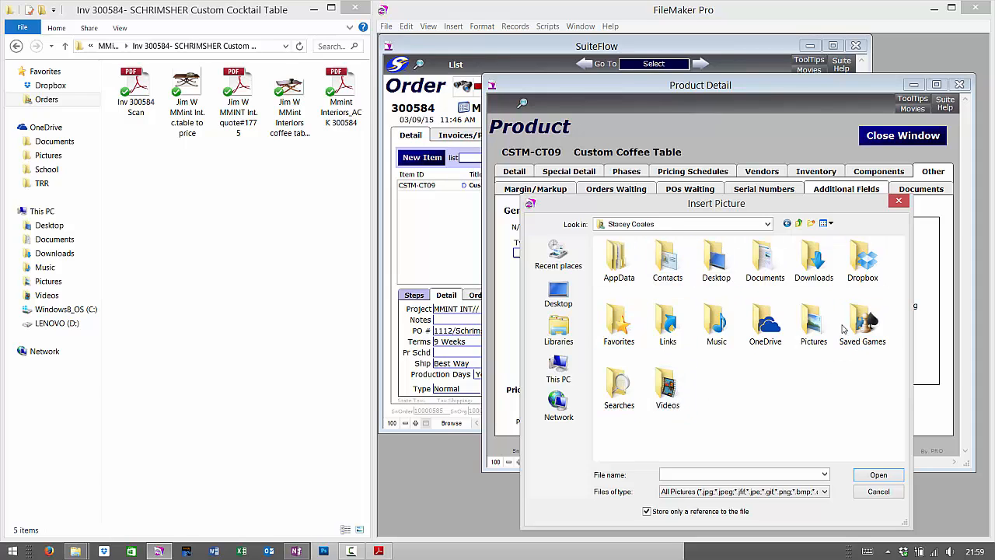
{"action": "double_click", "coordinate": [878, 264]}
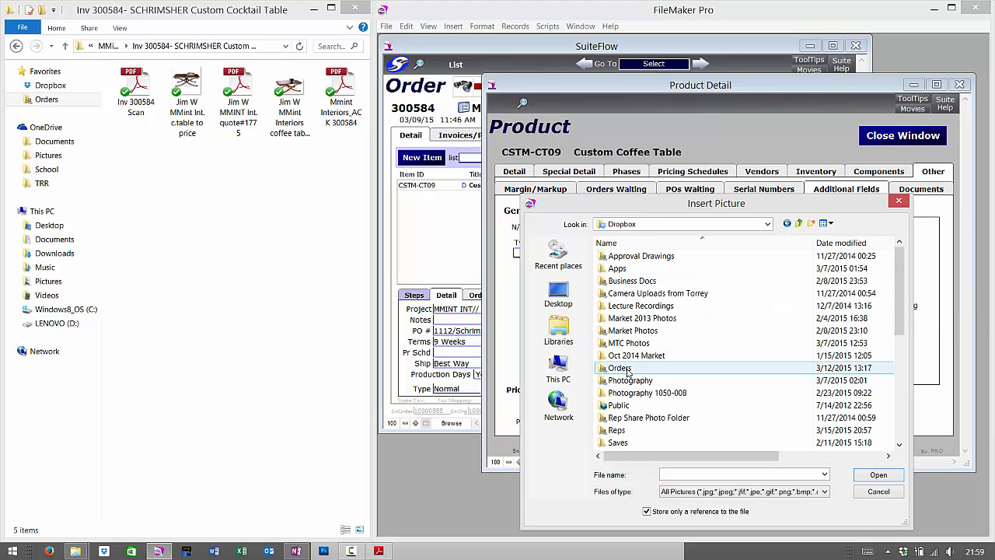
{"action": "double_click", "coordinate": [620, 367]}
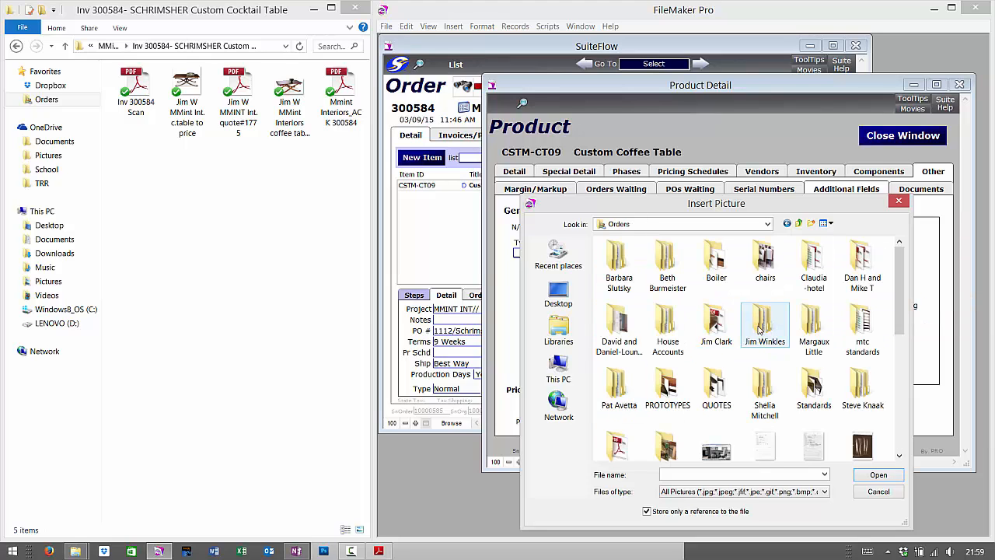
{"action": "double_click", "coordinate": [760, 330]}
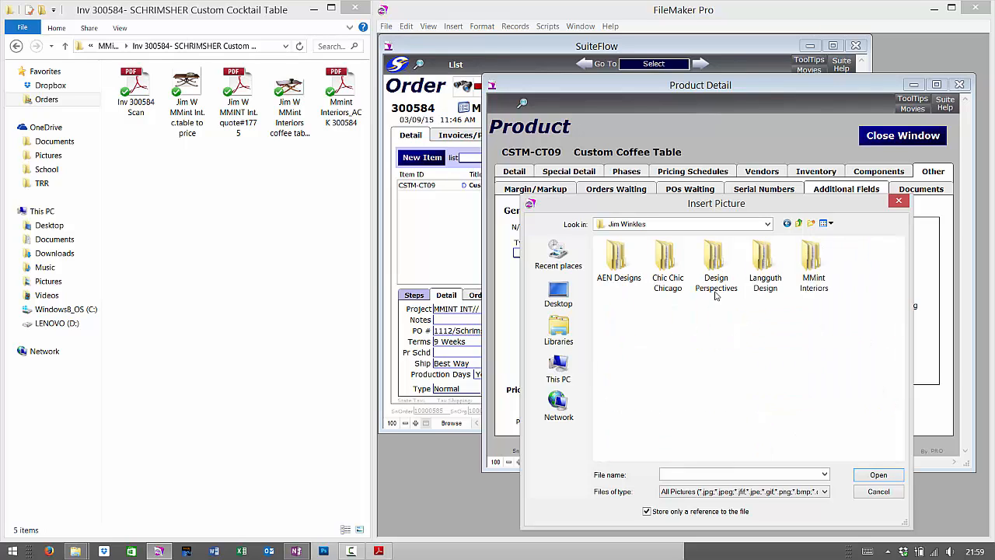
{"action": "double_click", "coordinate": [813, 261]}
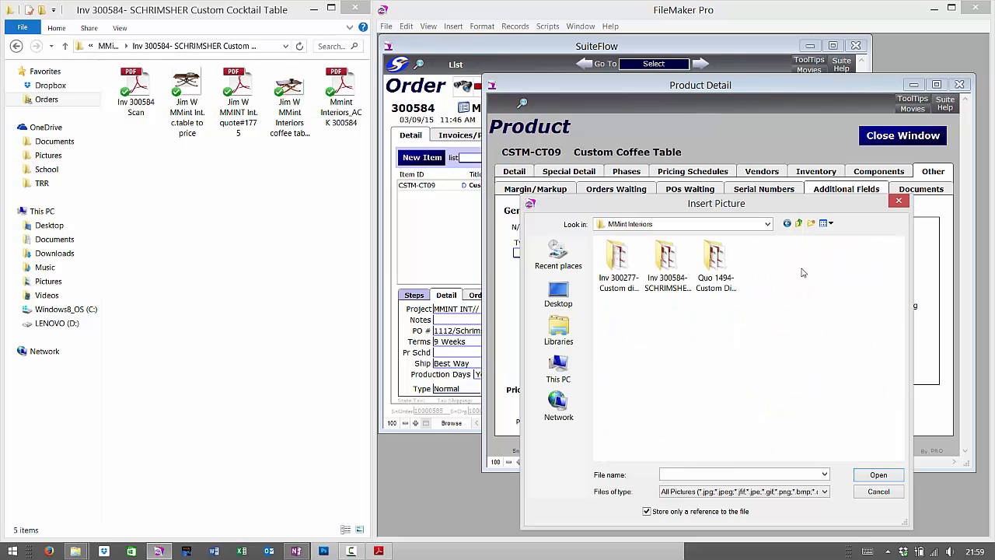
{"action": "double_click", "coordinate": [666, 261]}
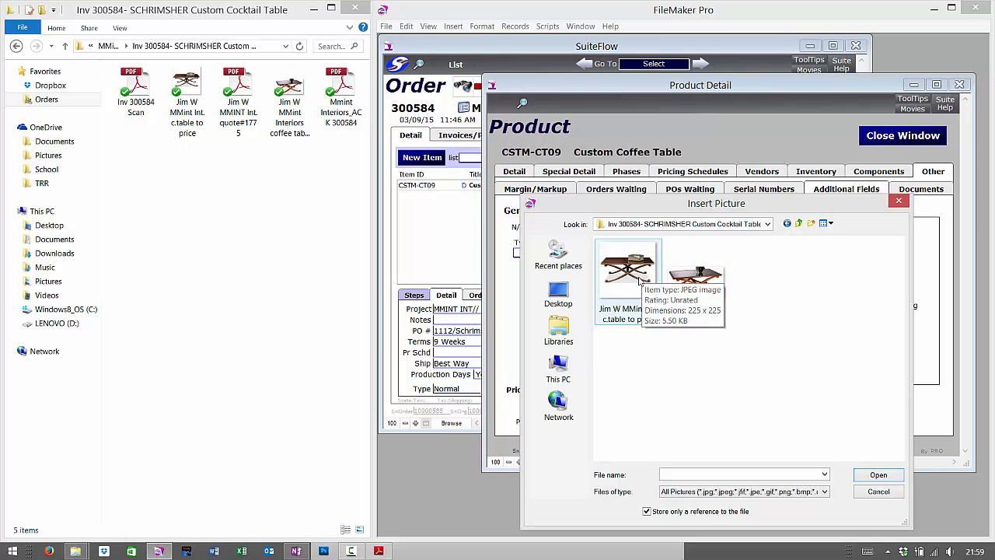
{"action": "double_click", "coordinate": [630, 288]}
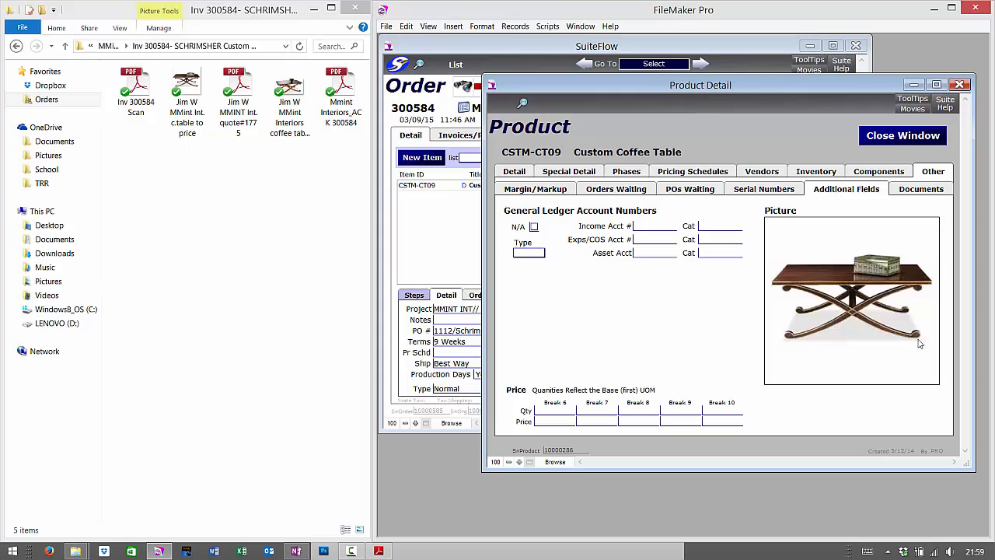
Close the CSTM-CT09 product record back to order 300584, then view and collapse the line description
{"action": "left_click", "coordinate": [514, 172]}
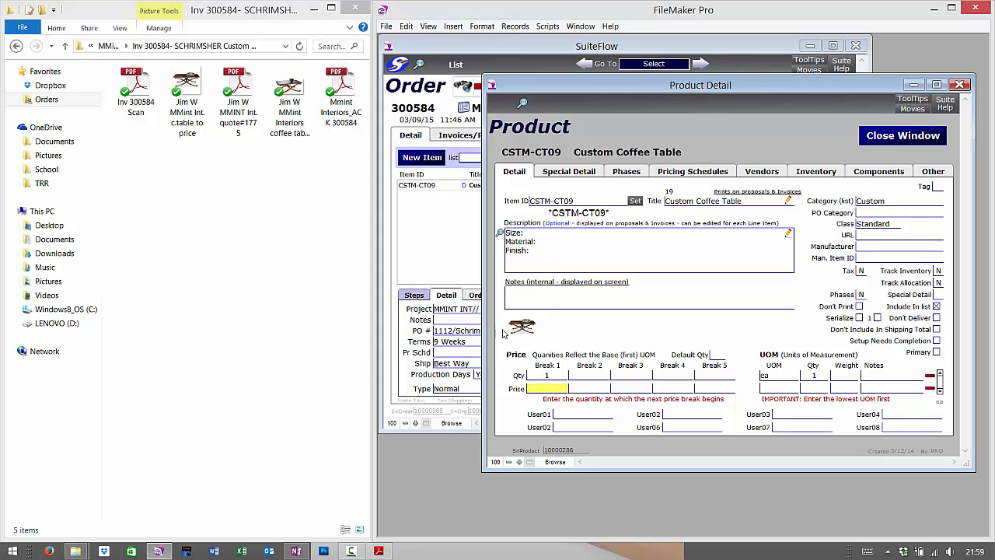
{"action": "left_click", "coordinate": [941, 137]}
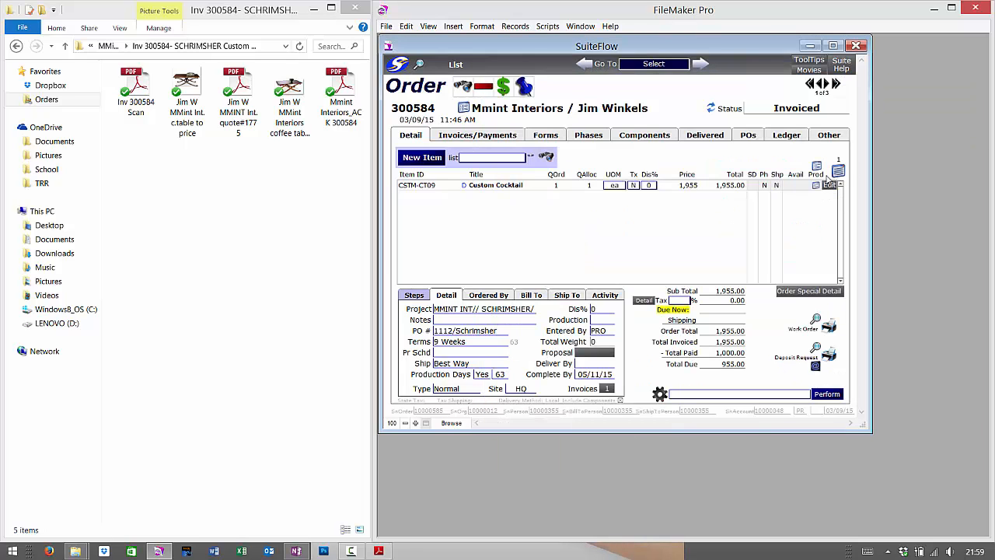
{"action": "left_click", "coordinate": [817, 187]}
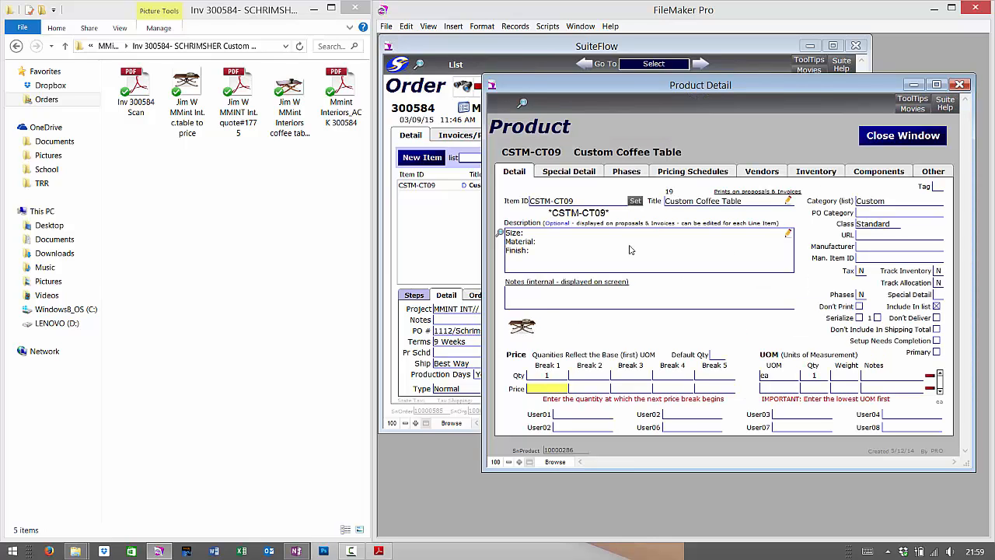
{"action": "left_click", "coordinate": [905, 142]}
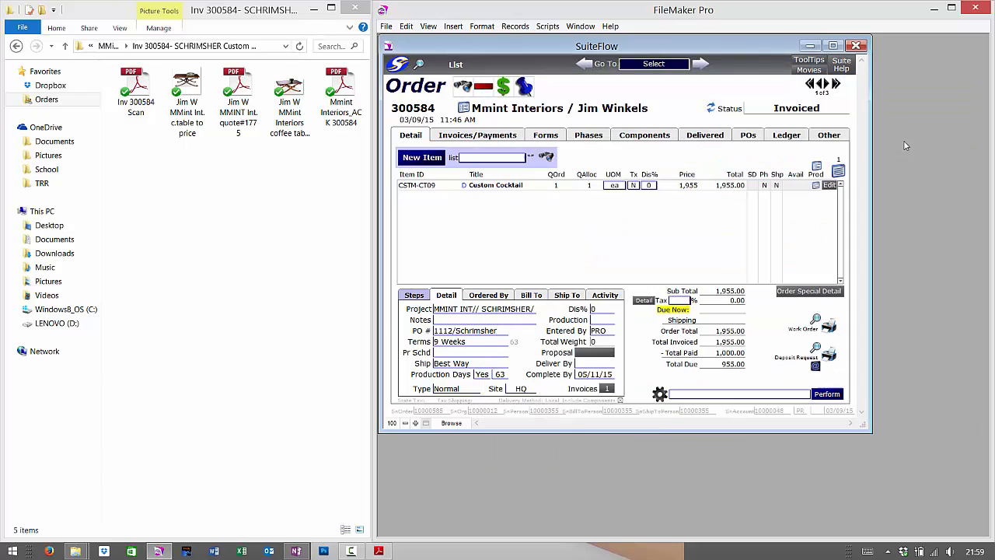
{"action": "left_click", "coordinate": [466, 190]}
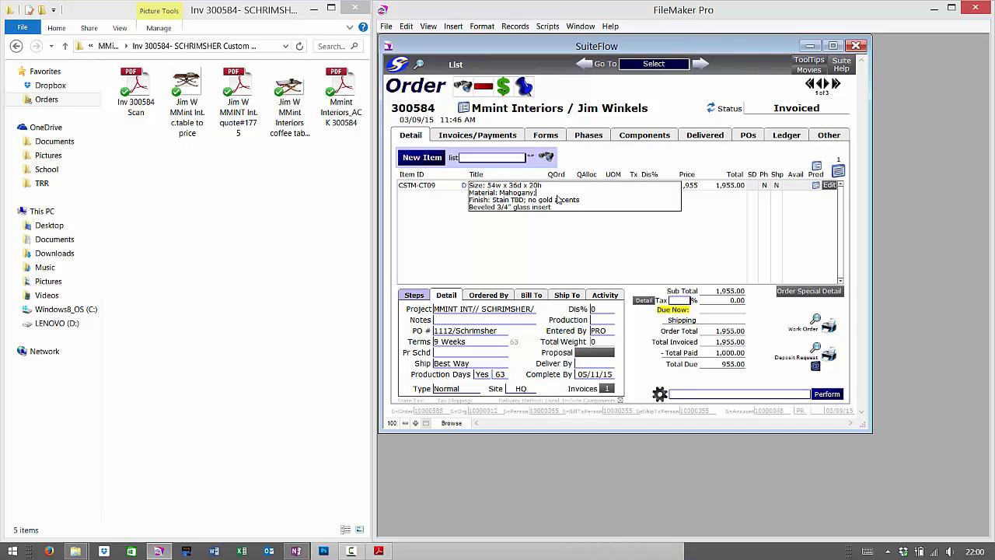
{"action": "left_click", "coordinate": [596, 226]}
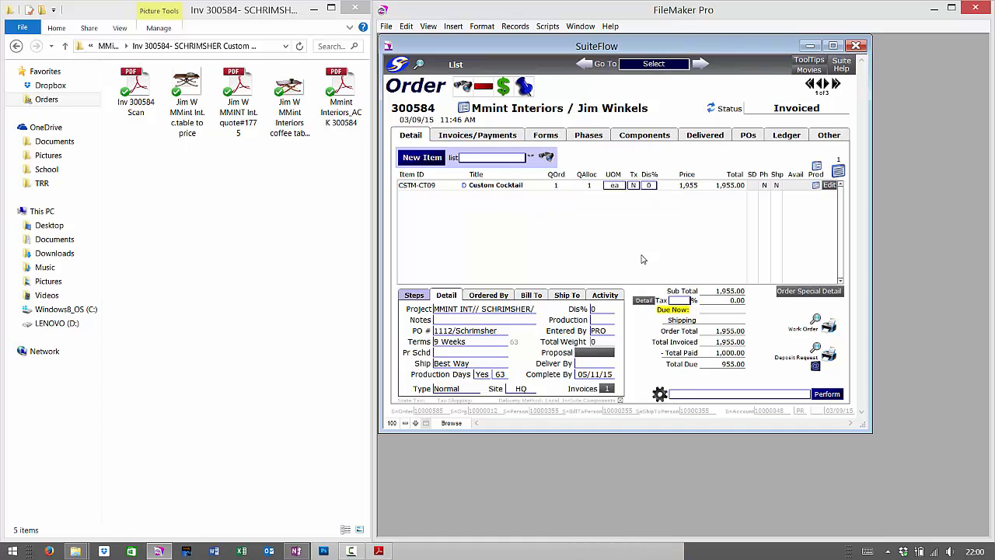
Reopen the CSTM-CT09 product record on its Other > Additional Fields page
{"action": "left_click", "coordinate": [815, 186]}
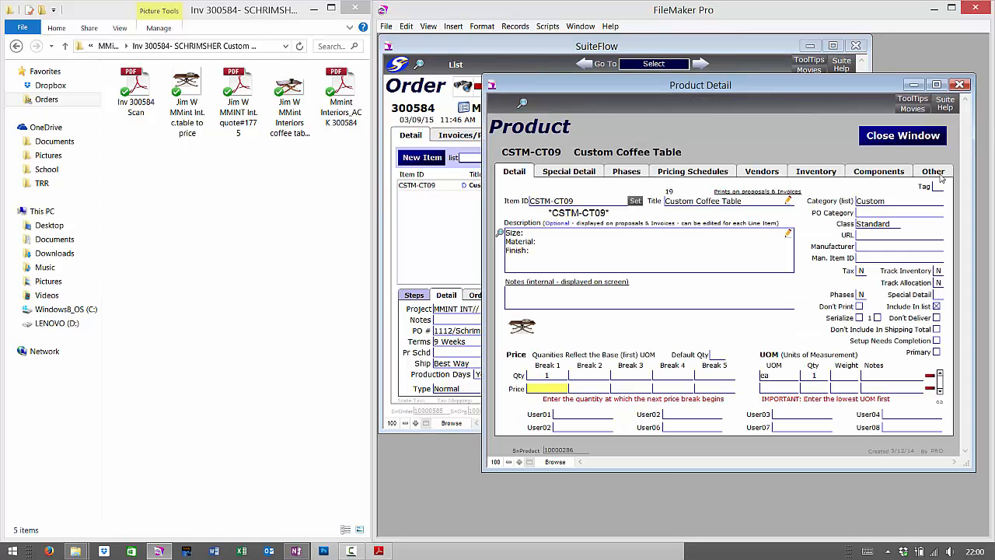
{"action": "left_click", "coordinate": [937, 172]}
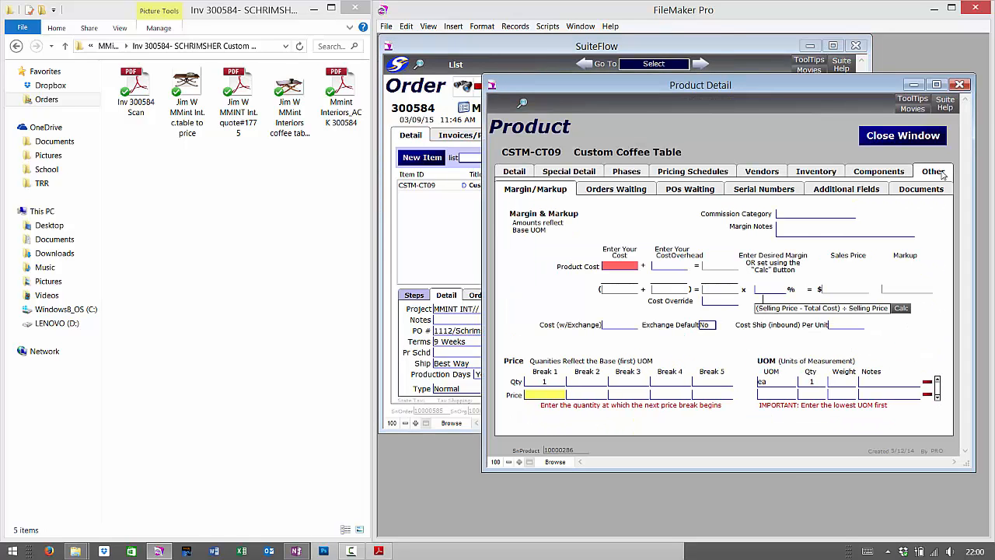
{"action": "left_click", "coordinate": [873, 191]}
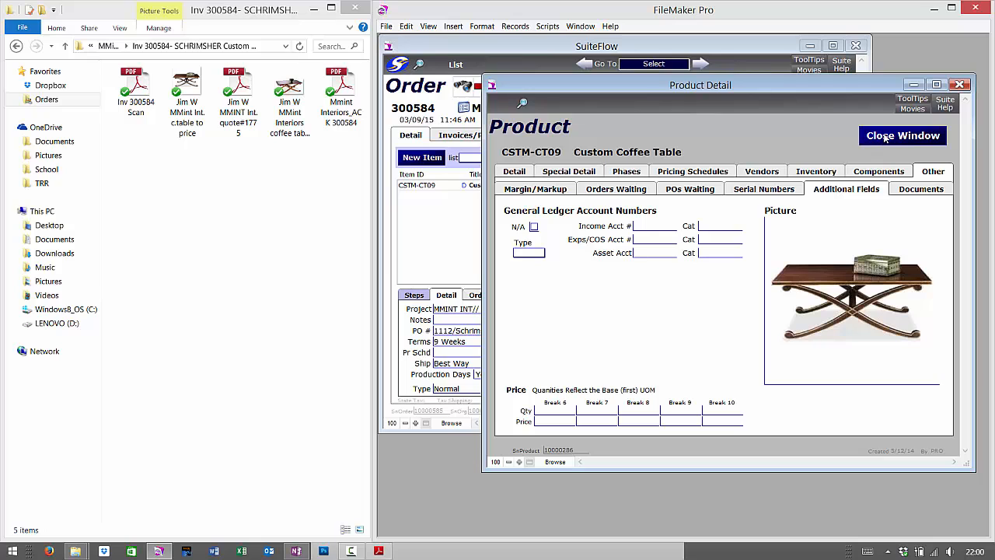
Browse the Insert Picture dialog to the Inv 300584 folder, then cancel without replacing the photo
{"action": "right_click", "coordinate": [863, 253]}
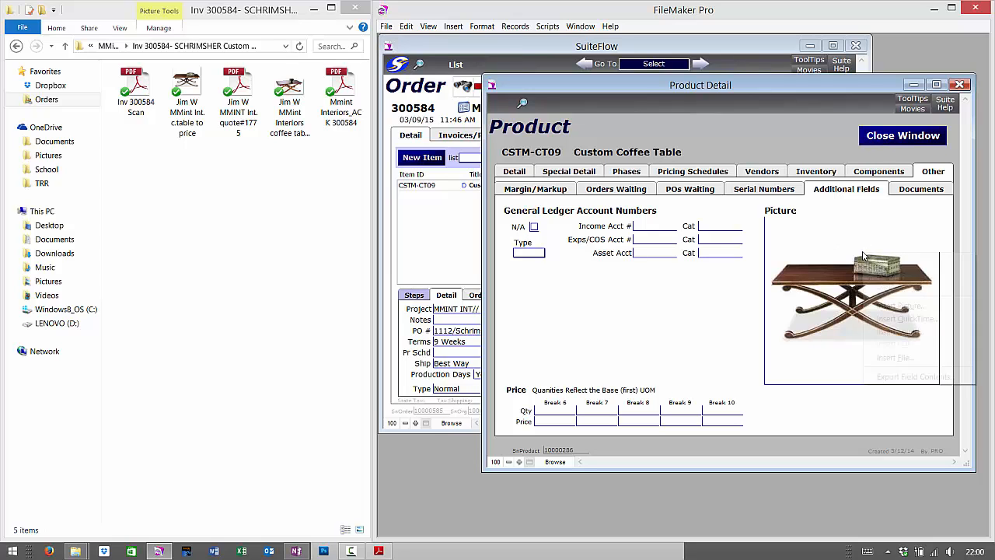
{"action": "left_click", "coordinate": [886, 307]}
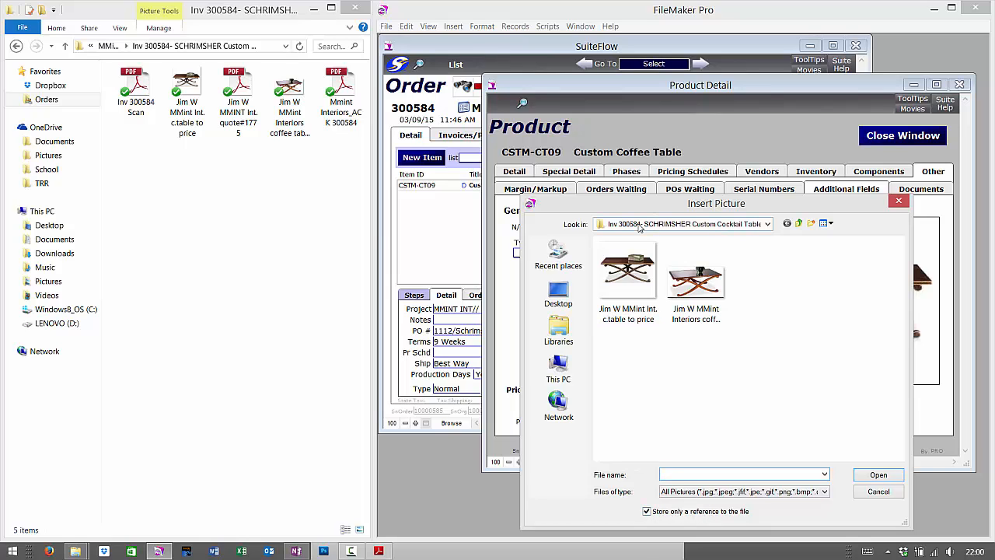
{"action": "left_click", "coordinate": [766, 225]}
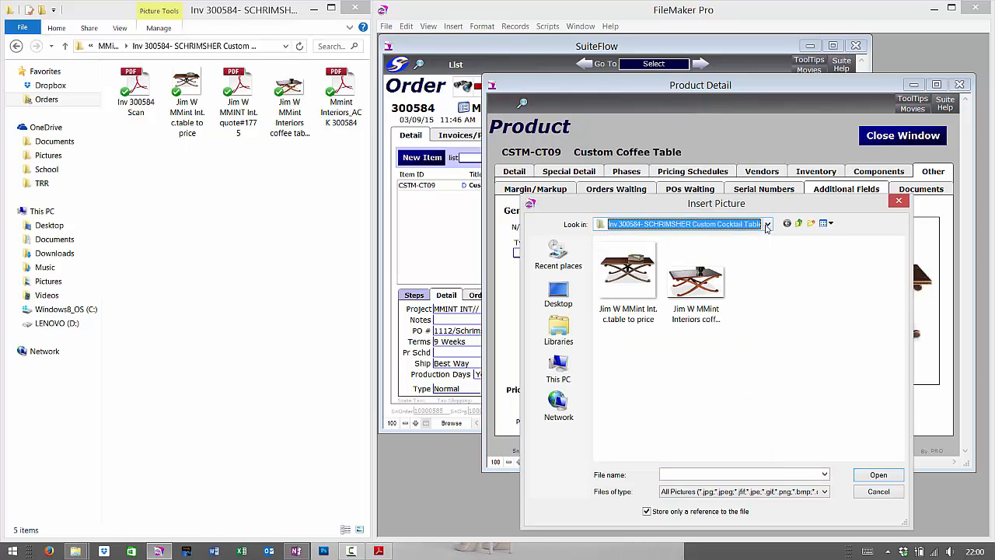
{"action": "left_click", "coordinate": [766, 225]}
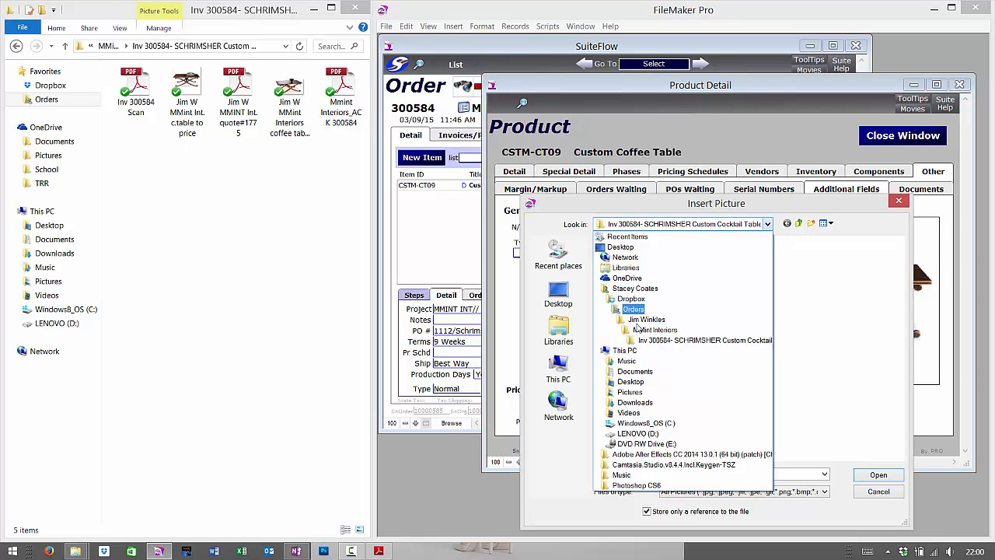
{"action": "left_click", "coordinate": [704, 340]}
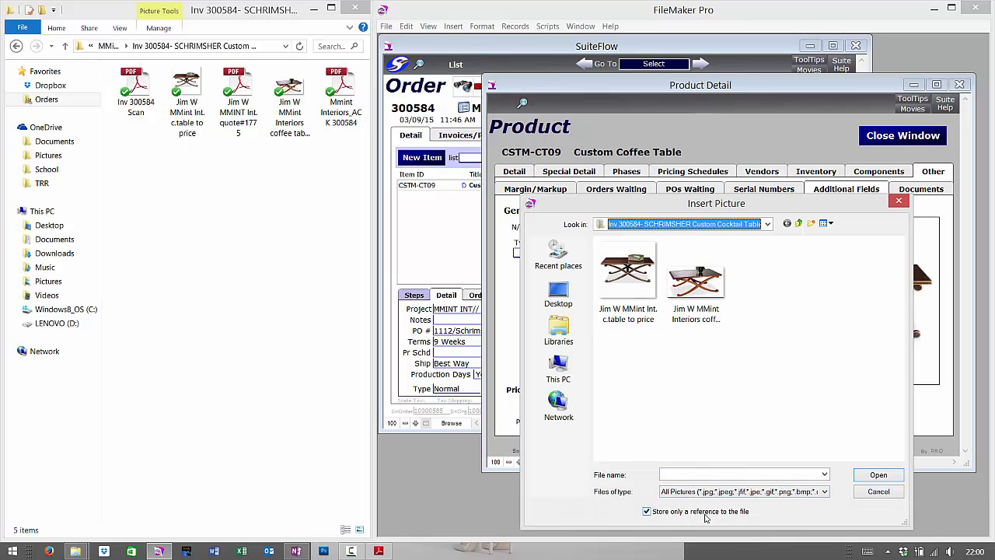
{"action": "left_click", "coordinate": [881, 493]}
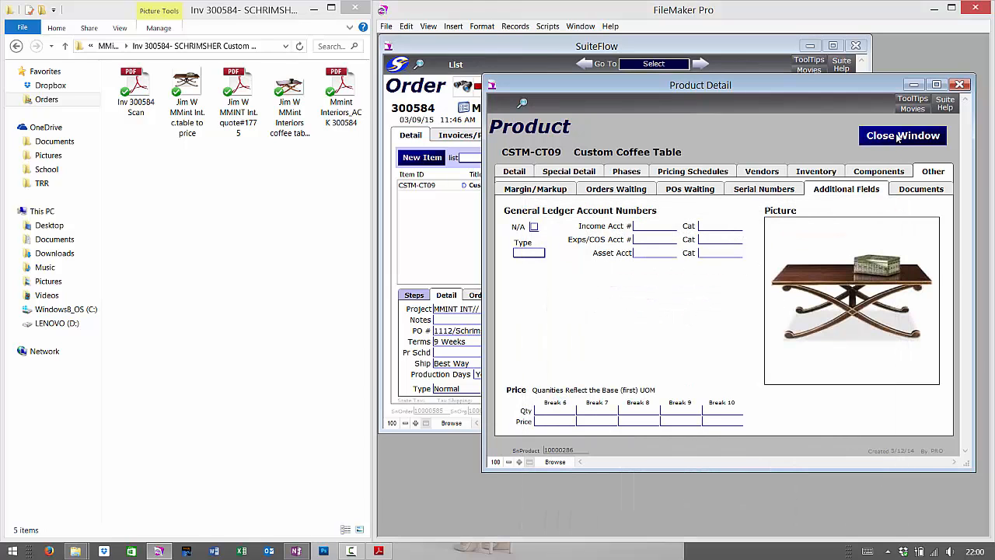
Close the product record and preview work order 300584 with the coffee table picture under its line item
{"action": "left_click", "coordinate": [894, 137]}
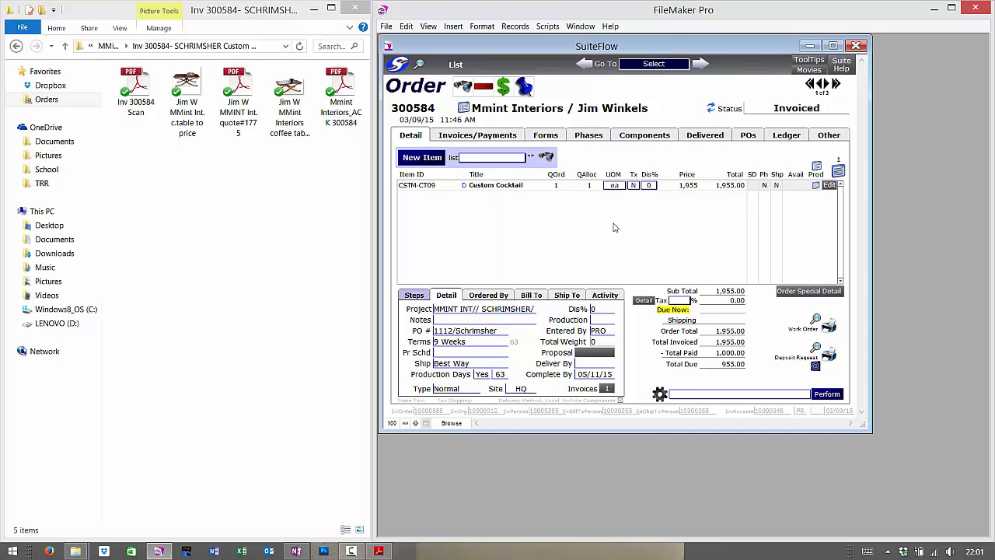
{"action": "left_click", "coordinate": [817, 323]}
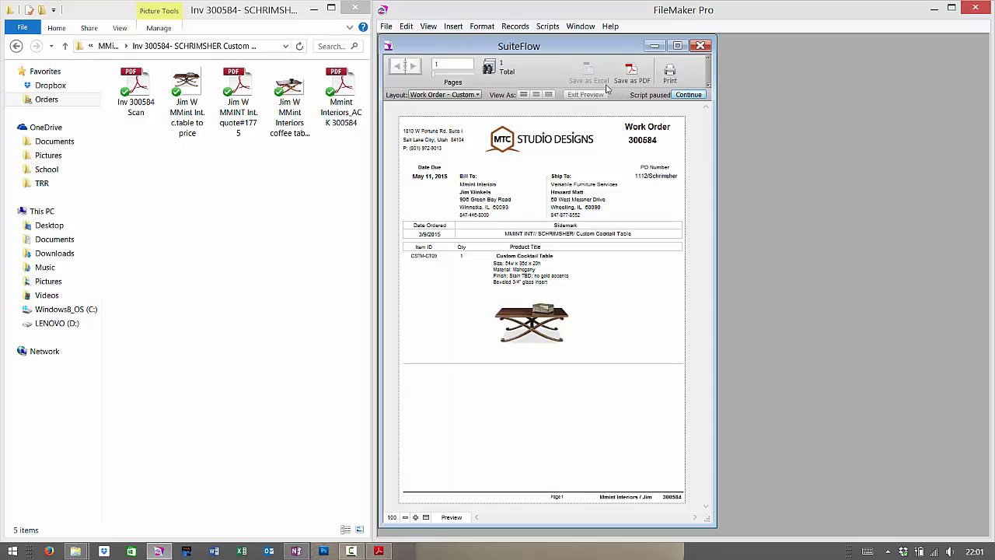
{"action": "left_click", "coordinate": [548, 27]}
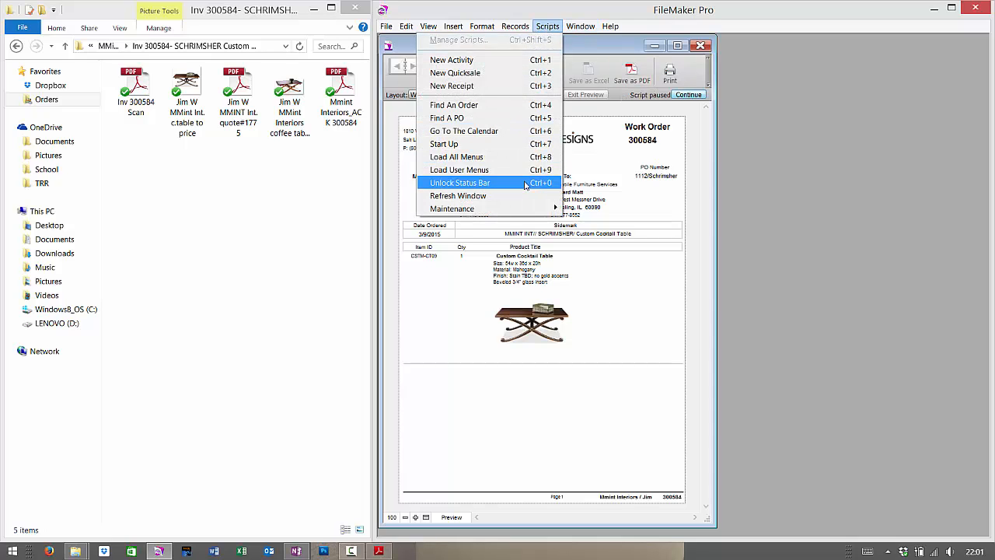
{"action": "left_click", "coordinate": [627, 101]}
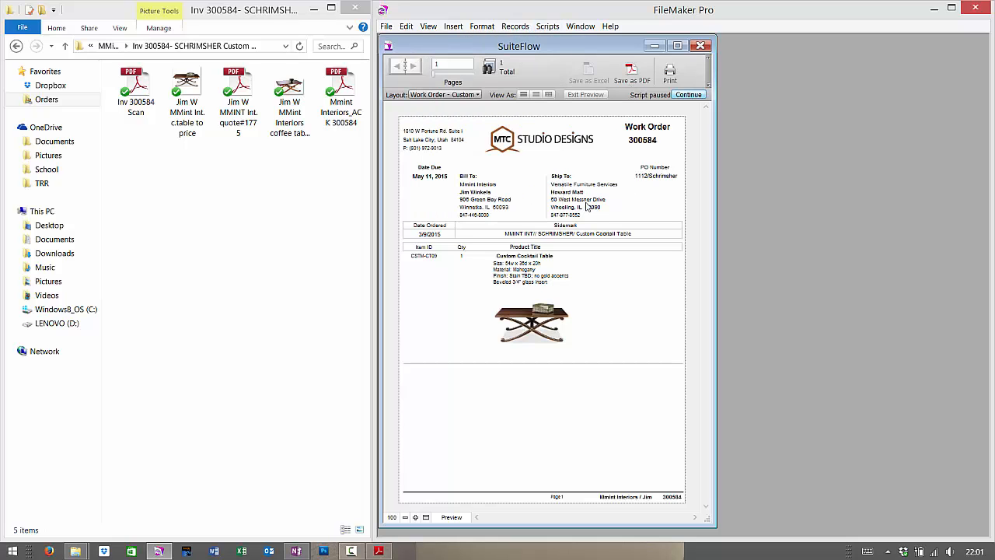
Save the work order preview as the PDF 'Mmint Interiors 300584 Work Order' in the invoice 300584 folder
{"action": "left_click", "coordinate": [643, 68]}
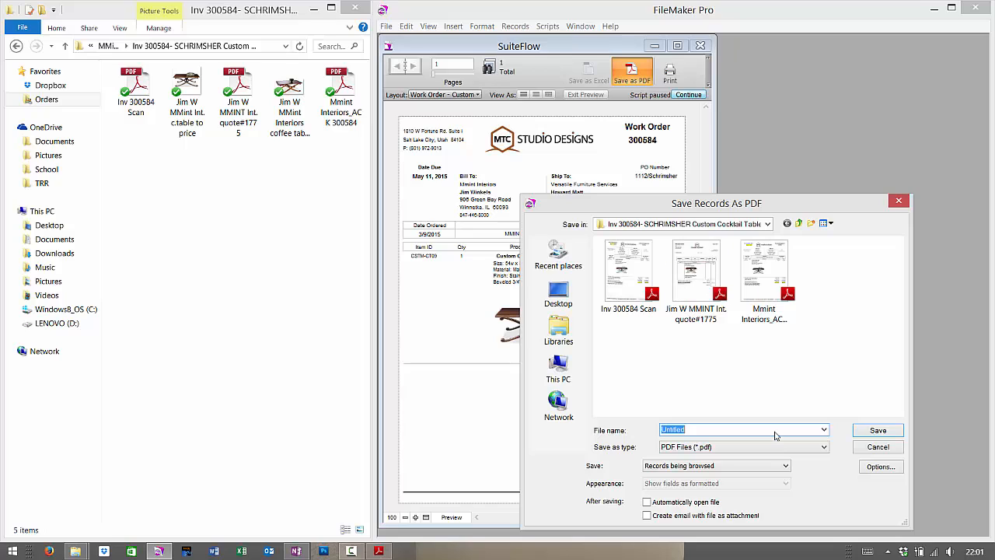
{"action": "type", "text": "Mmint"}
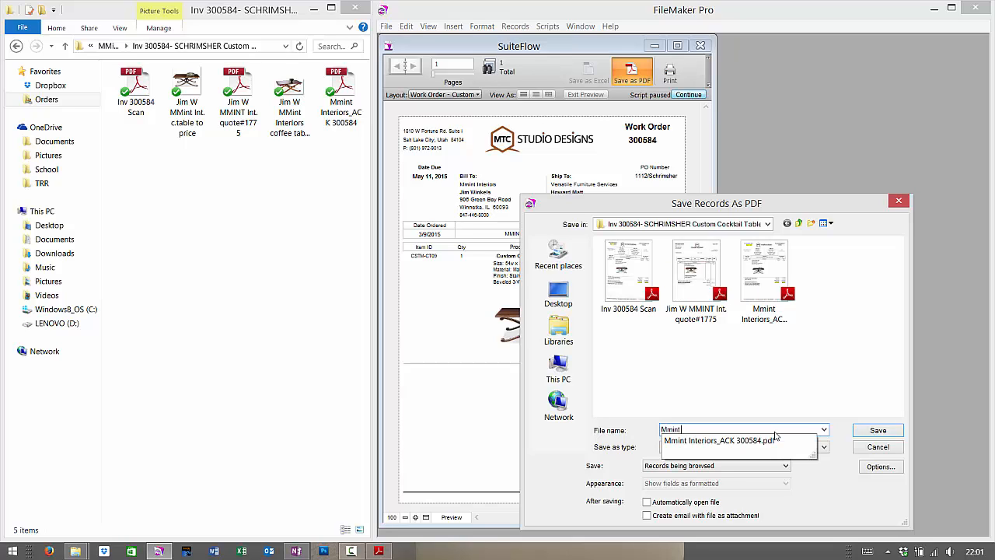
{"action": "type", "text": " Interiors 30"}
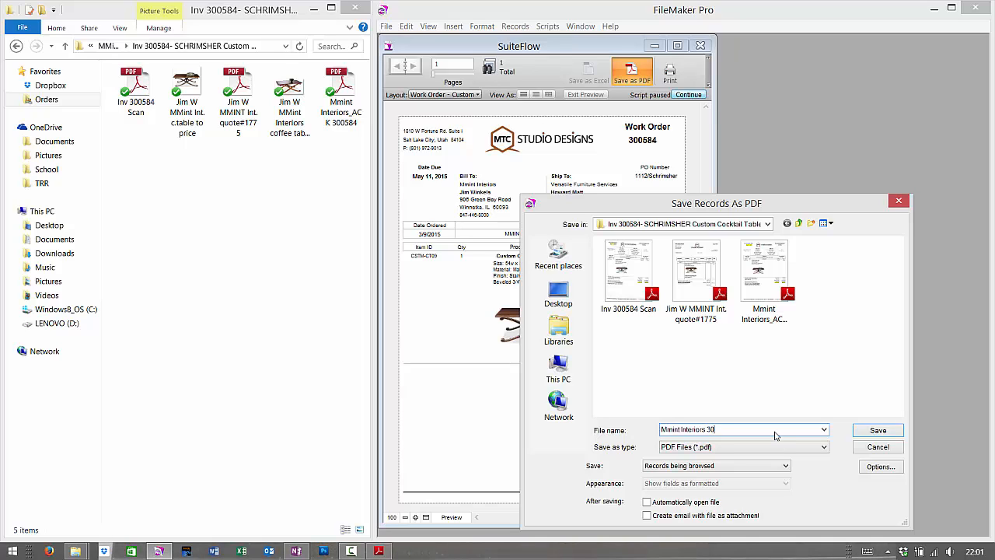
{"action": "type", "text": "58"}
{"action": "type", "text": "0"}
{"action": "type", "text": " Work Orde"}
{"action": "key", "text": "Return"}
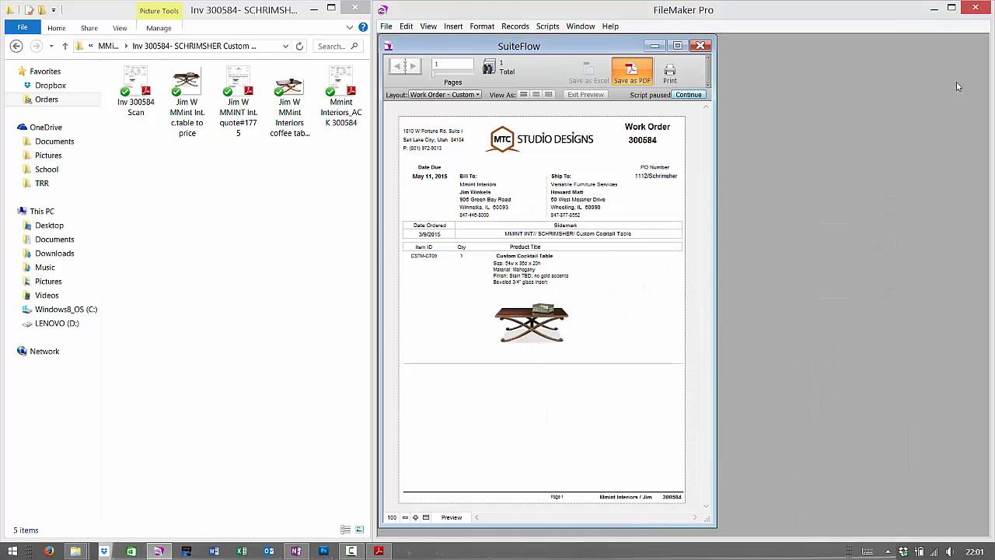